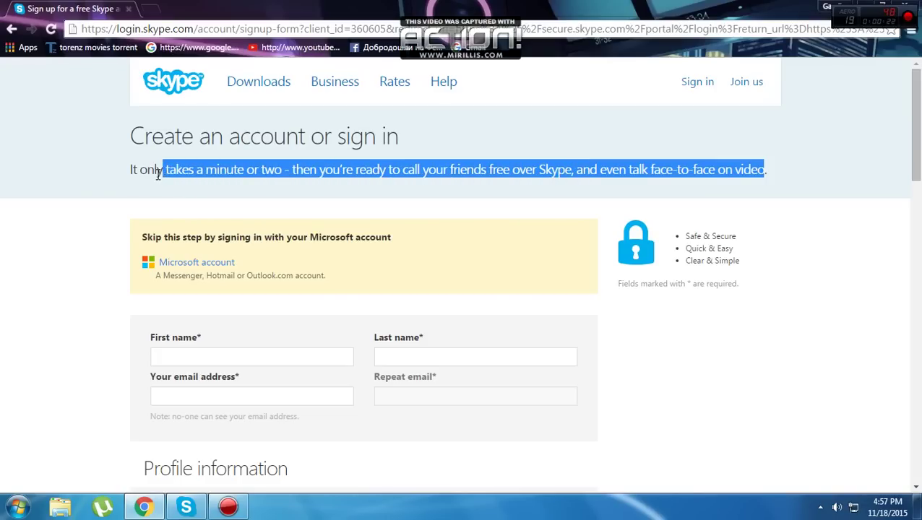
Enter the first name, last name and email address, then select the whole email address for copying
drag(294, 147, 772, 171)
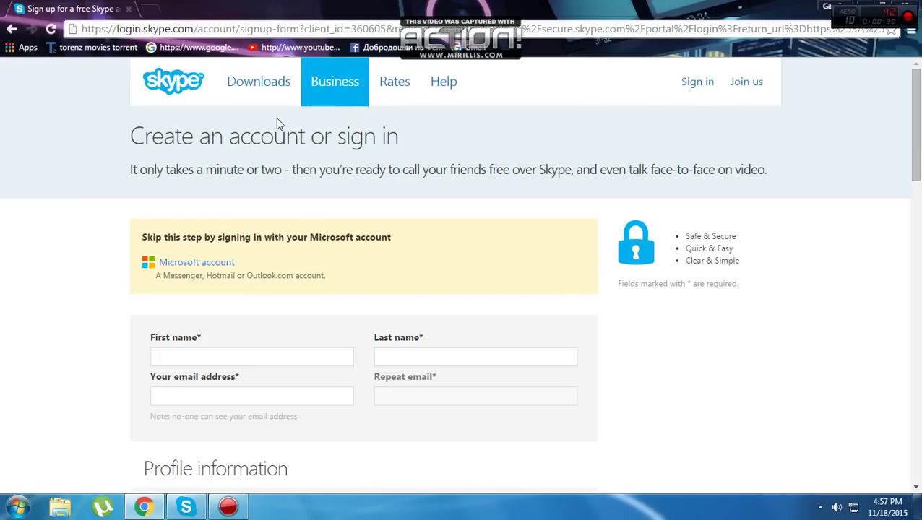
click(225, 352)
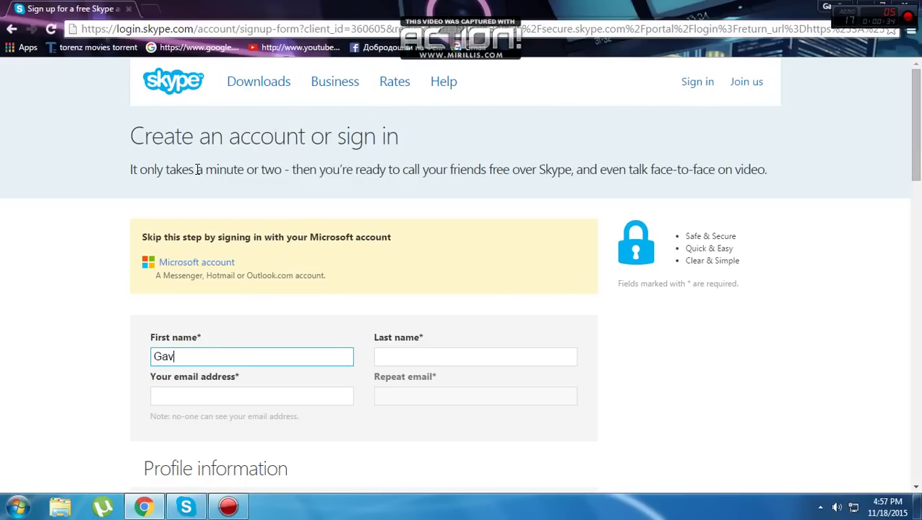
key(Tab)
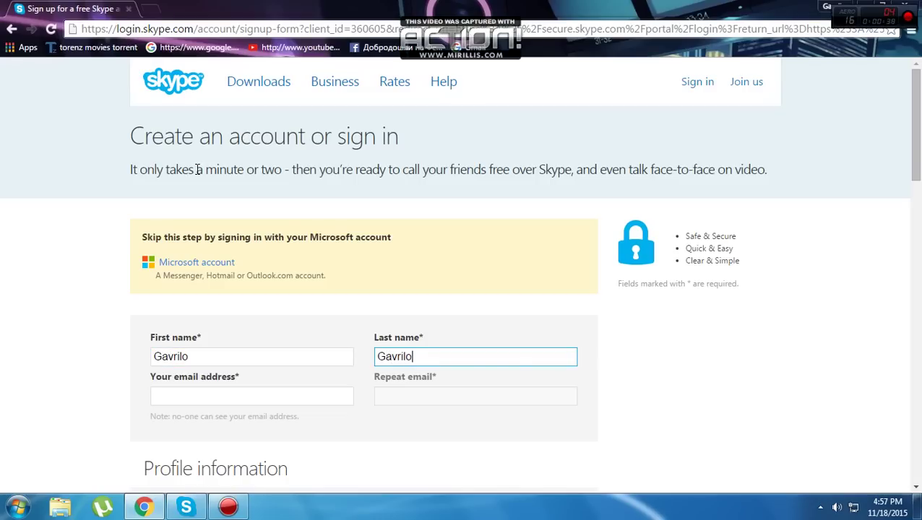
key(Tab)
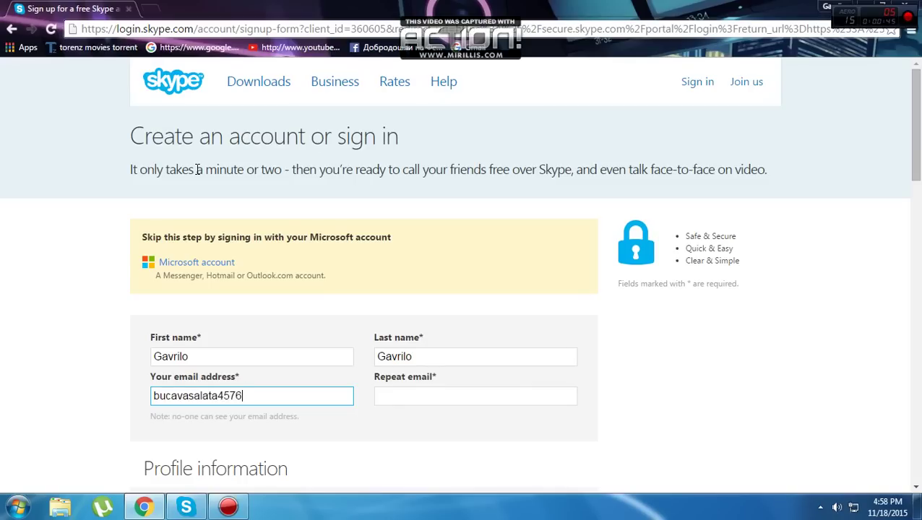
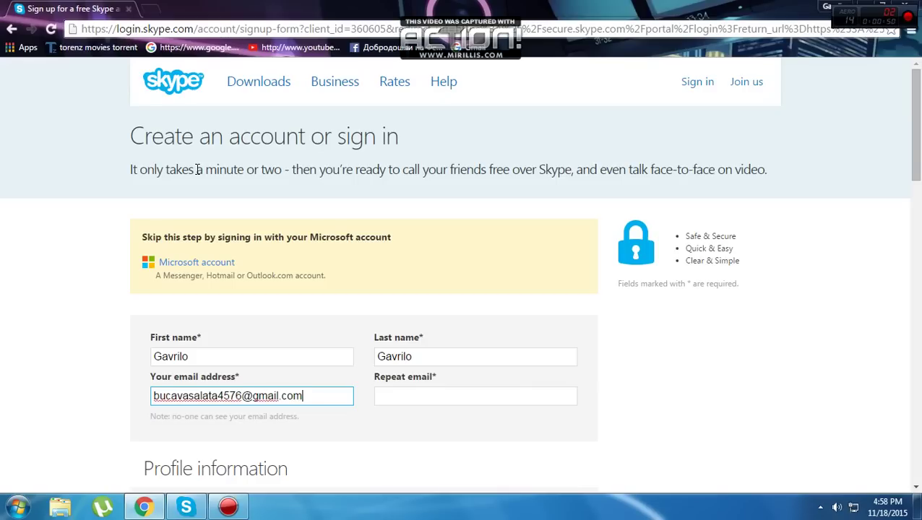
key(Tab)
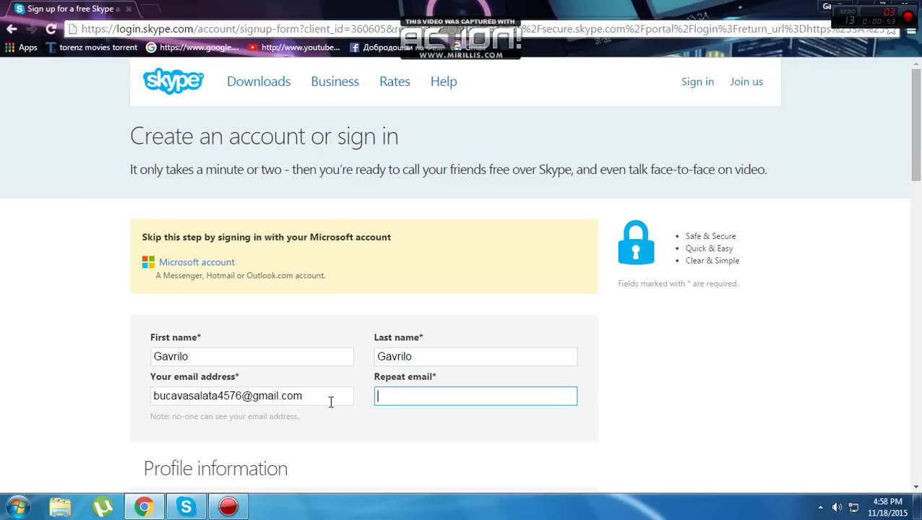
drag(330, 397, 152, 396)
key(ctrl+c)
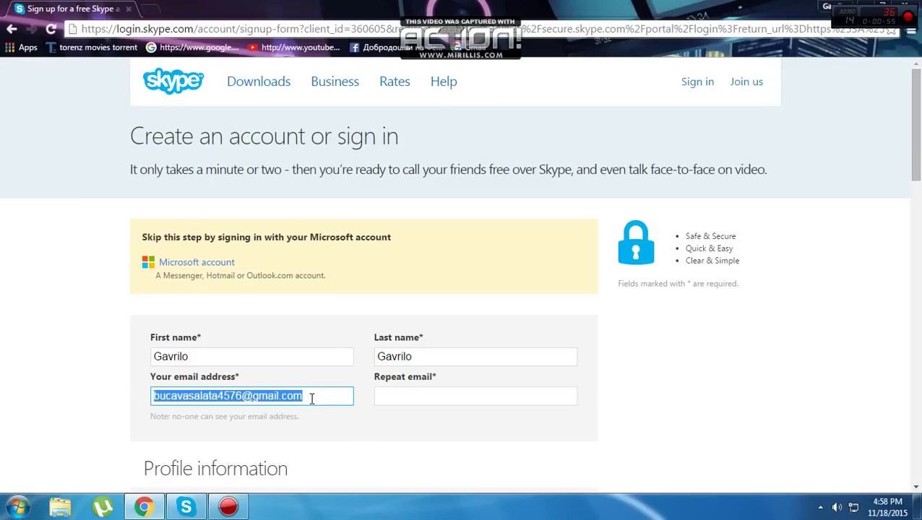
drag(312, 396, 259, 394)
Paste the copied email address into the Repeat email field
click(404, 398)
key(ctrl+v)
scroll(268, 366, down, 3)
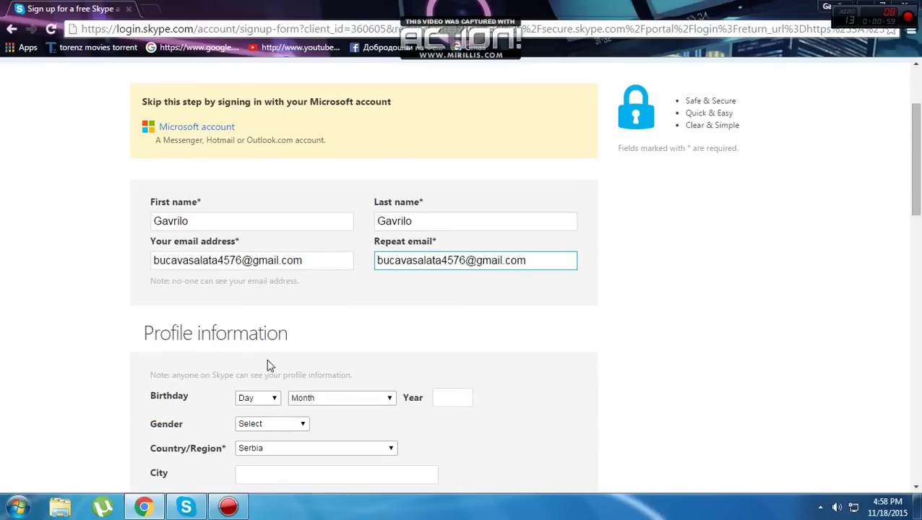
Set the birthday to 31 December 1899
click(264, 332)
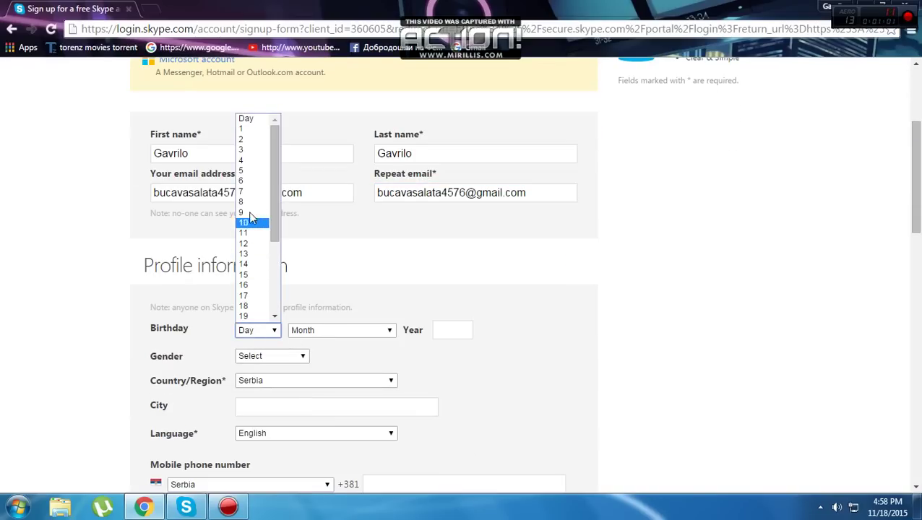
scroll(254, 341, down, 2)
scroll(255, 342, down, 2)
scroll(257, 200, up, 2)
click(263, 196)
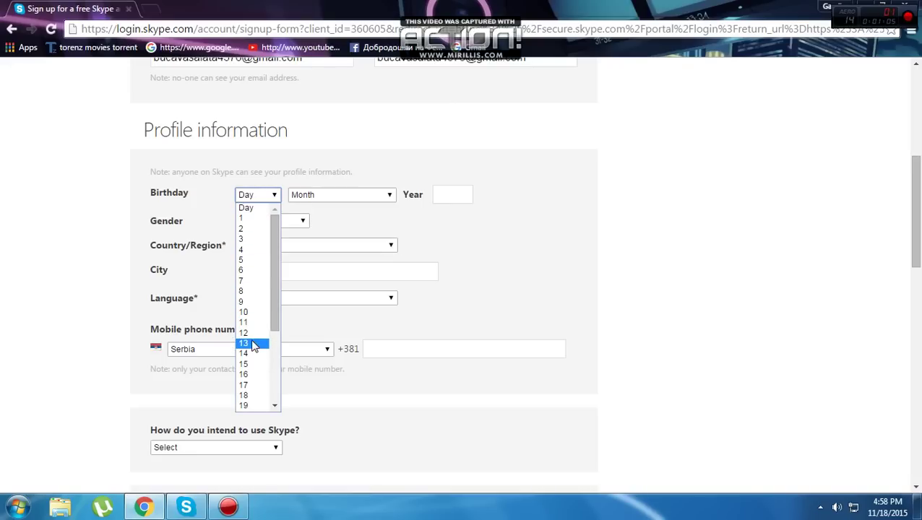
scroll(253, 346, down, 3)
click(250, 405)
click(337, 194)
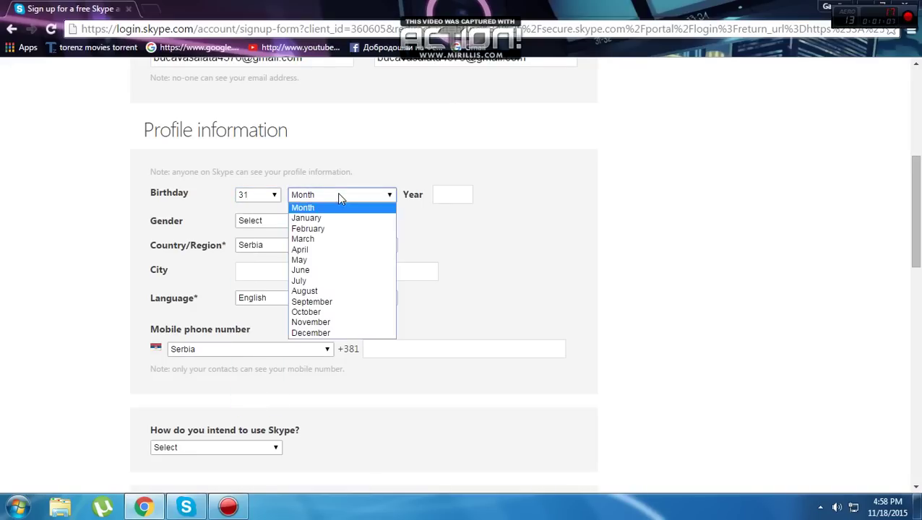
click(309, 333)
click(441, 198)
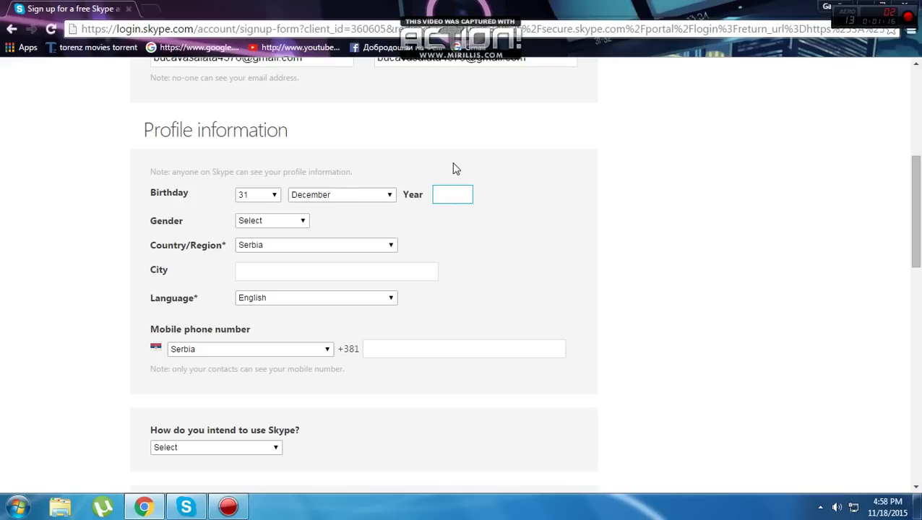
text(1899)
Enter Beograd as the city, choose Serbian as the language, and fill in the mobile number
click(307, 268)
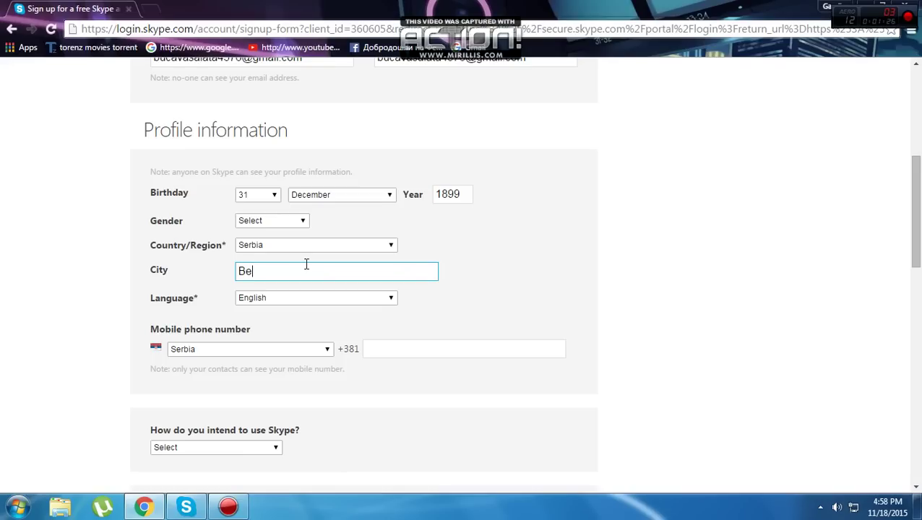
click(283, 298)
scroll(294, 206, down, 15)
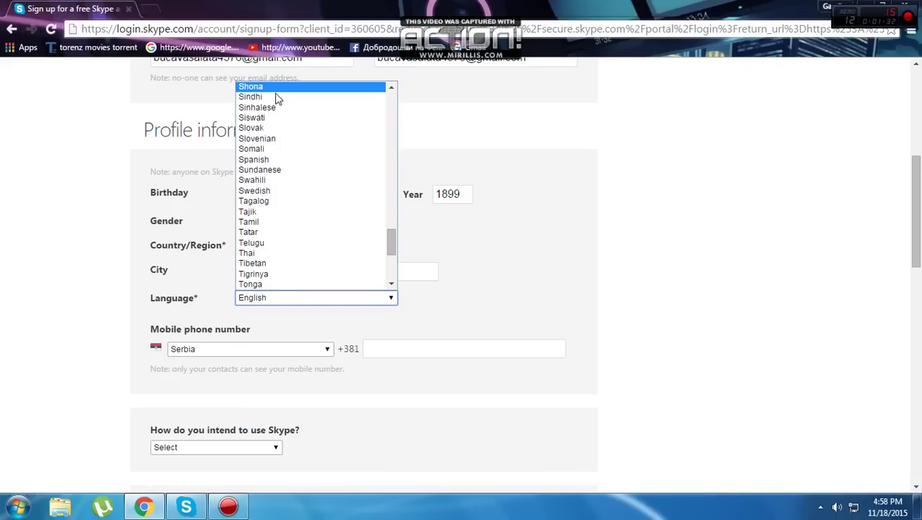
scroll(319, 217, up, 4)
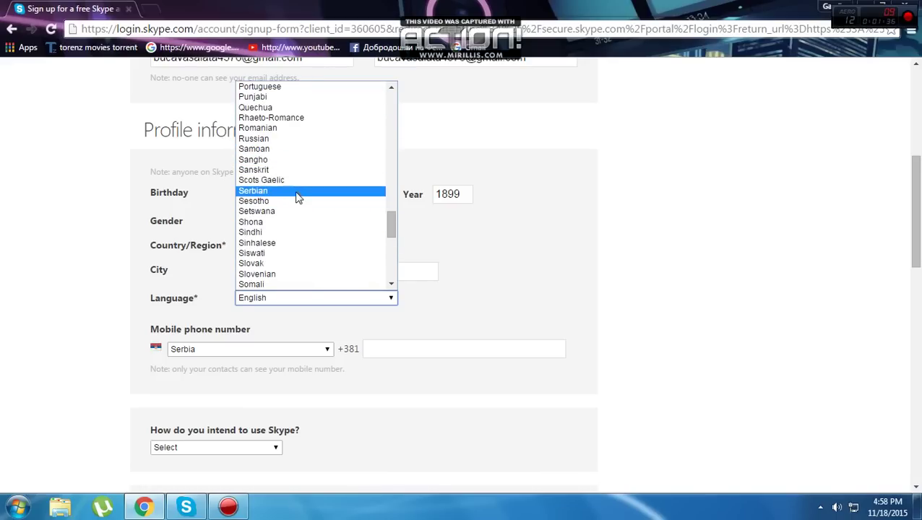
click(297, 192)
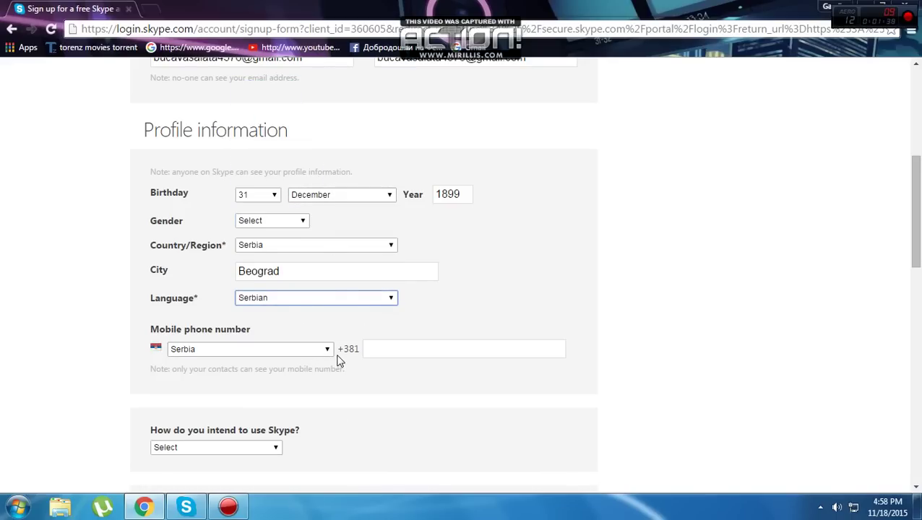
click(382, 341)
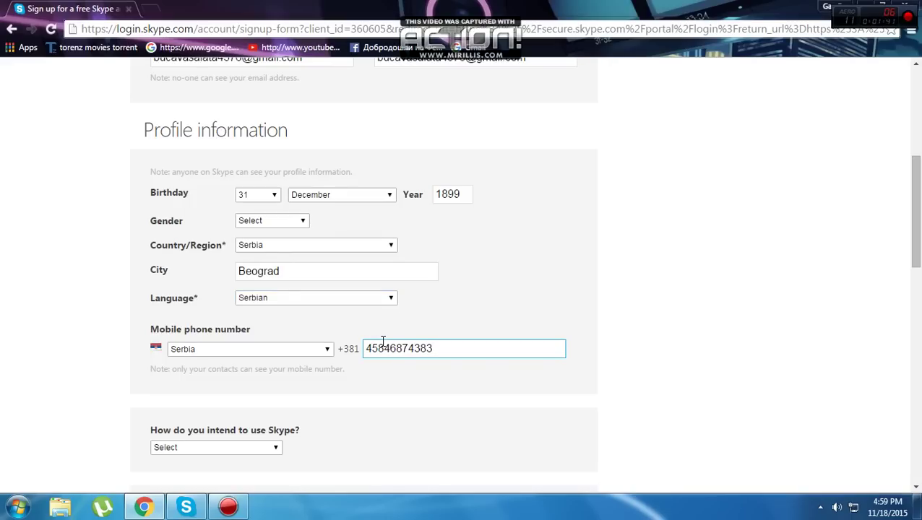
scroll(275, 396, down, 2)
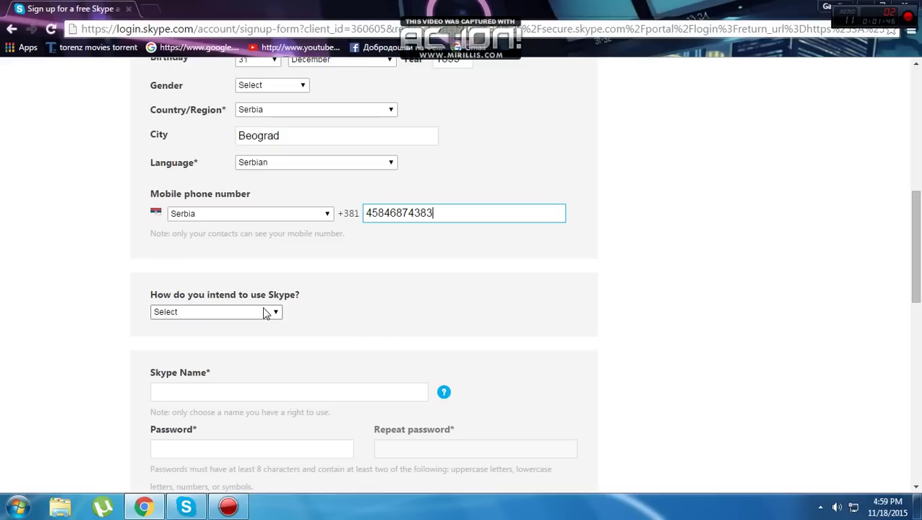
Take the last suggested Skype Name, then enter the account password and its repeat
scroll(264, 312, down, 3)
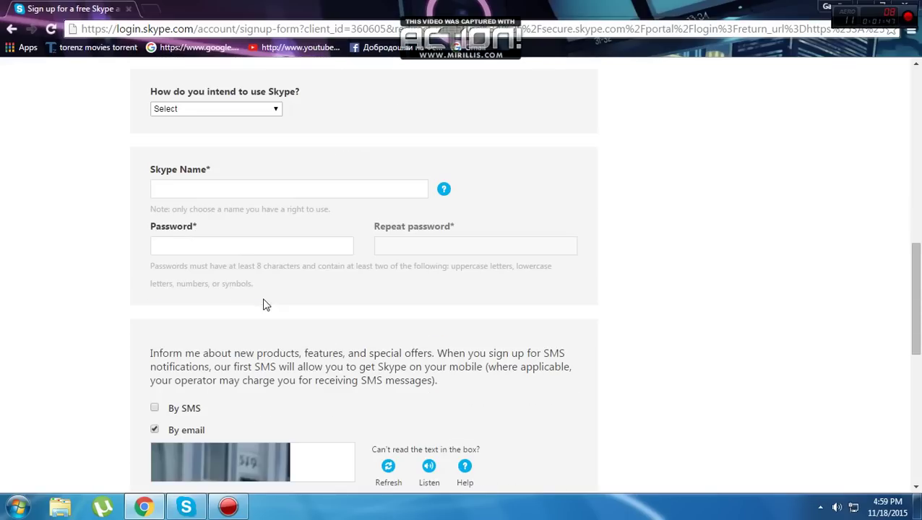
click(231, 190)
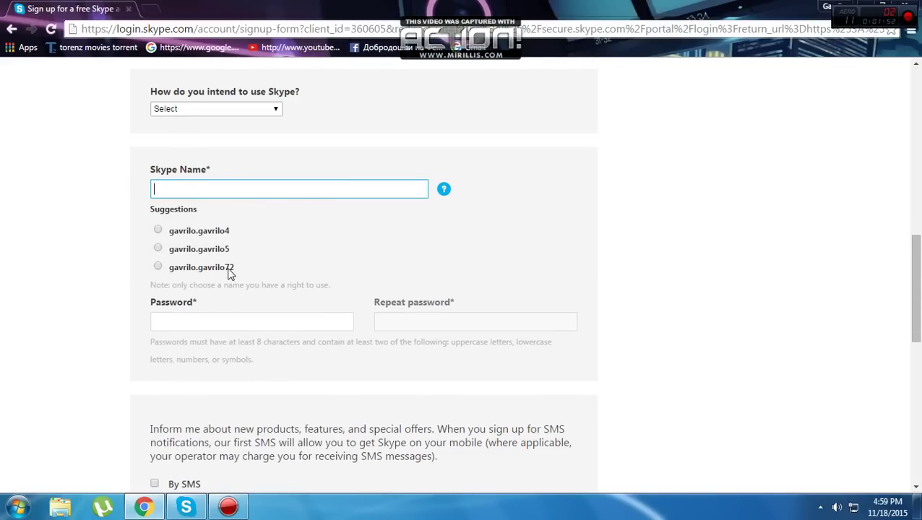
click(201, 269)
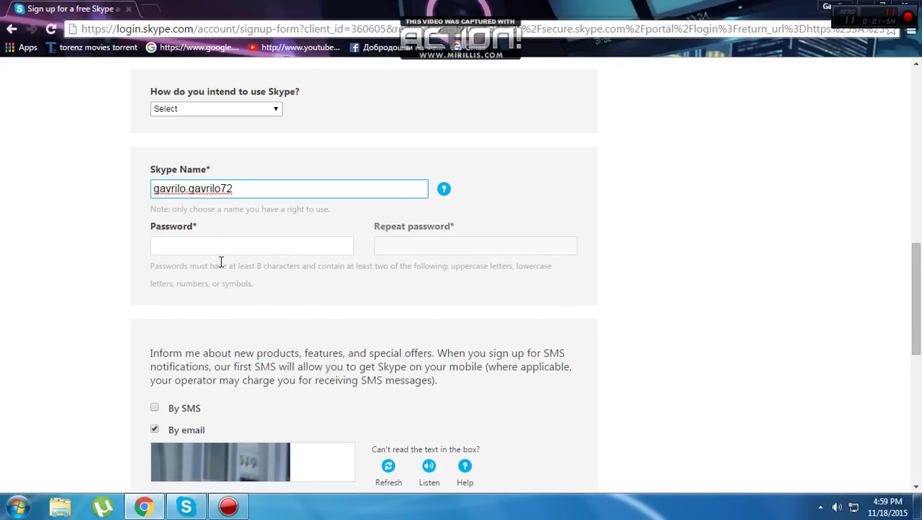
click(222, 247)
text(**********************)
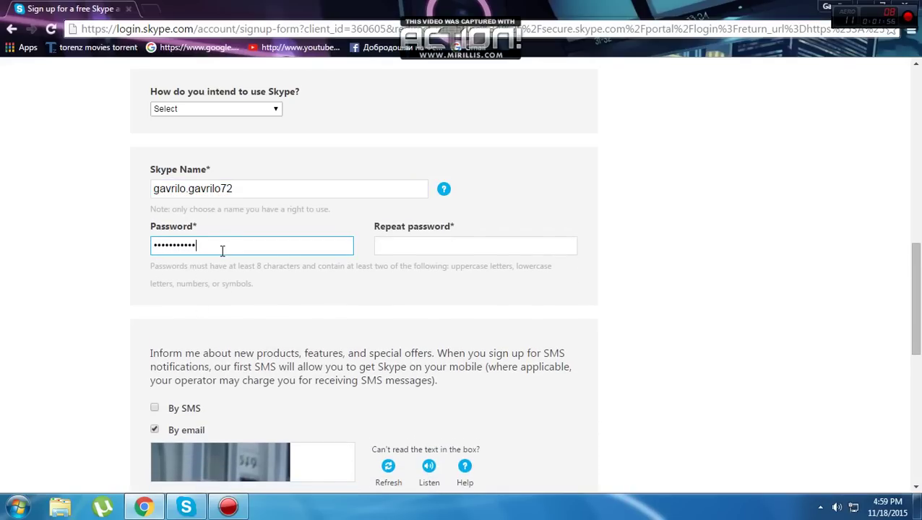
click(411, 246)
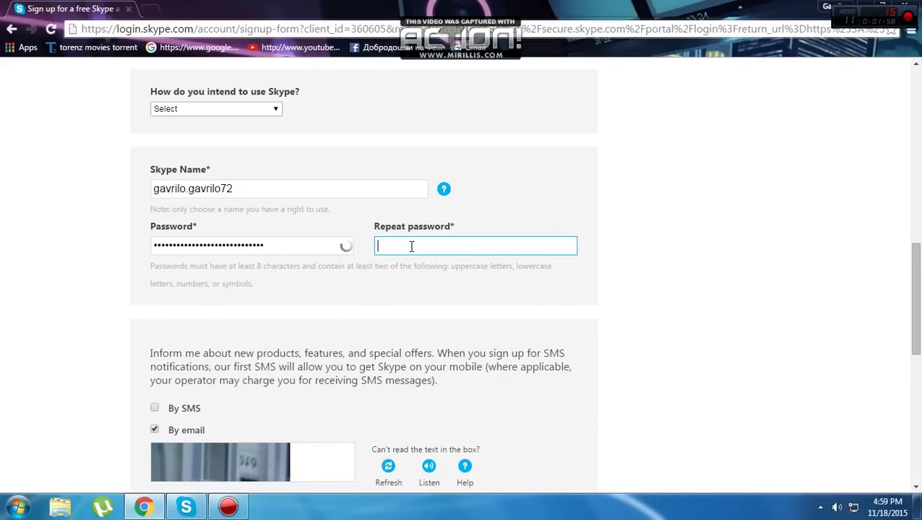
text(**********)
Opt into SMS offers, enter the verification text and submit; the form flags mismatched passwords
click(171, 412)
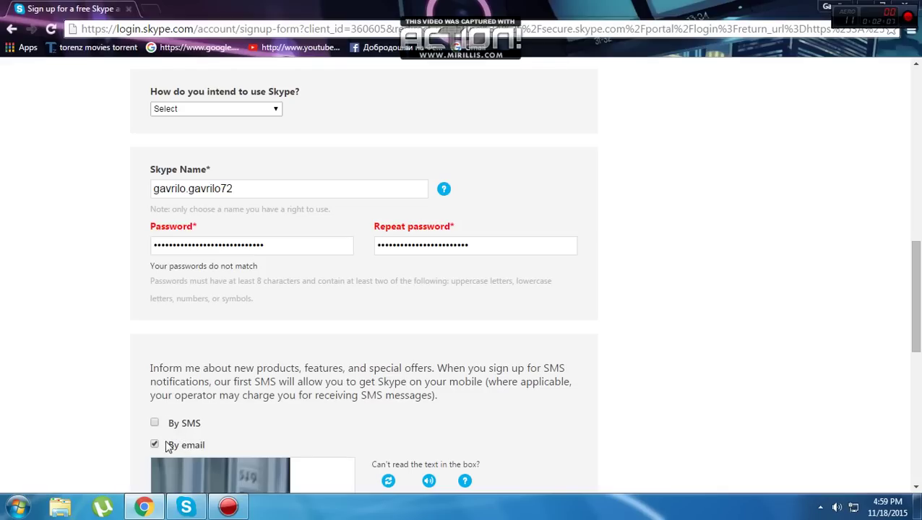
click(176, 427)
scroll(170, 448, down, 3)
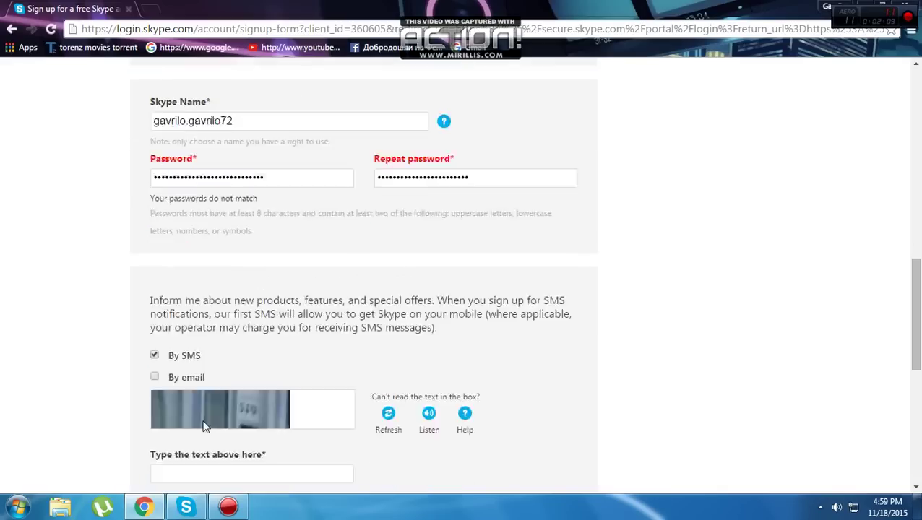
click(251, 342)
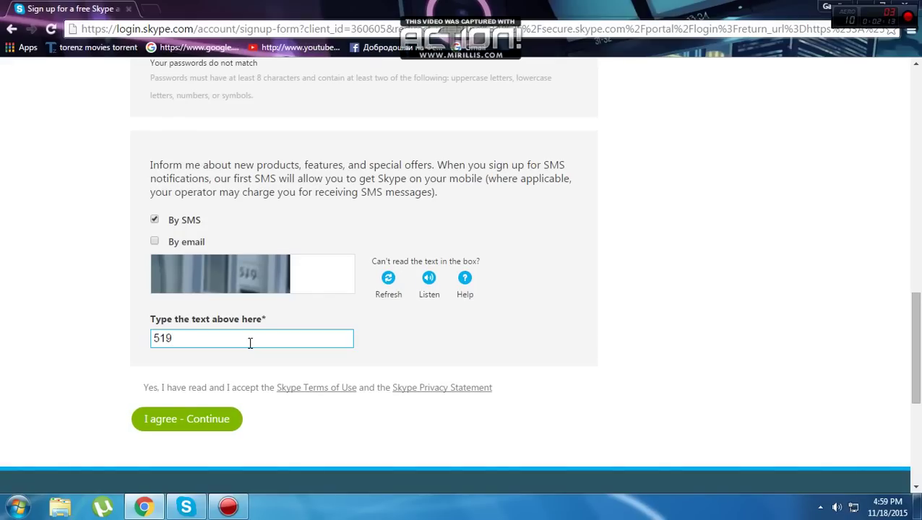
click(186, 423)
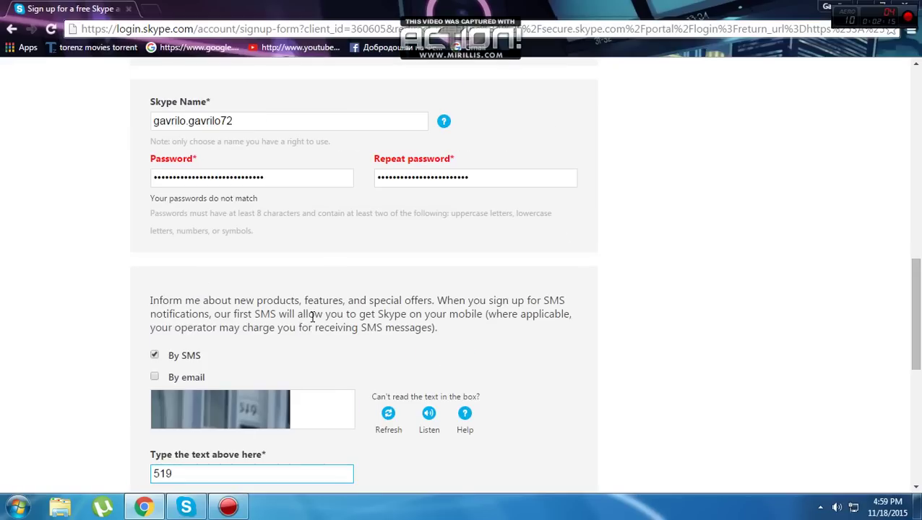
scroll(312, 316, up, 4)
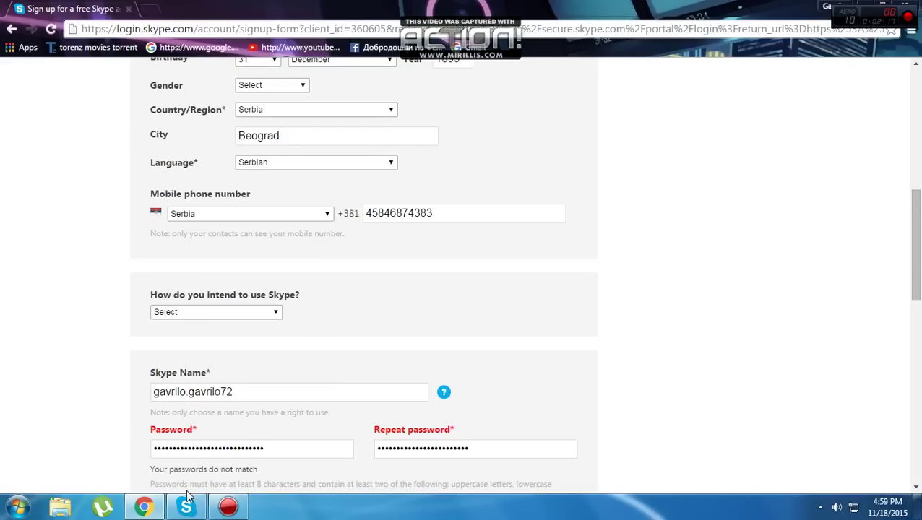
Download the SkypeSetup.exe installer for Windows from the Skype Downloads page
scroll(325, 389, up, 10)
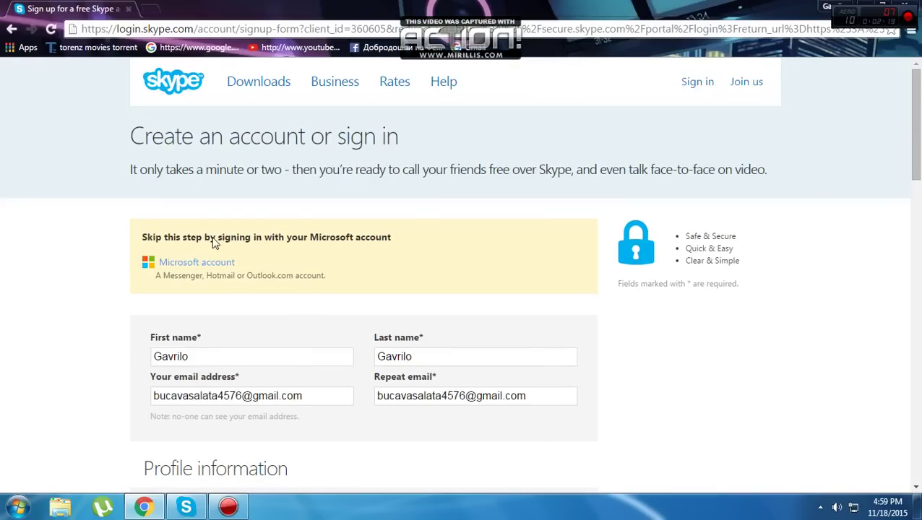
click(261, 96)
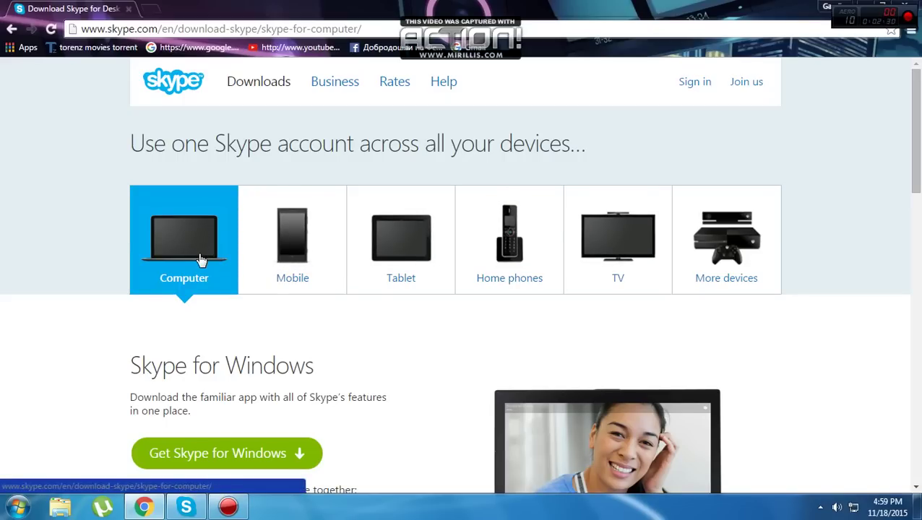
click(271, 453)
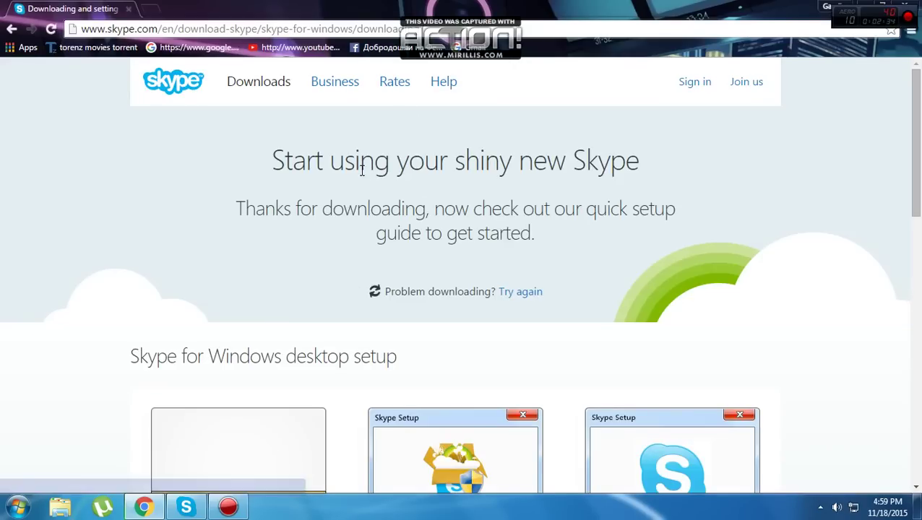
scroll(353, 201, down, 1)
scroll(353, 202, down, 2)
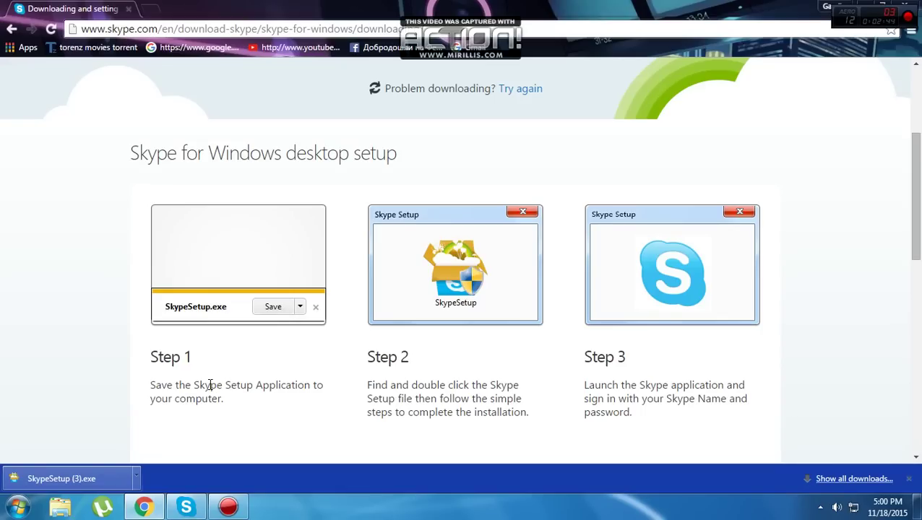
Launch SkypeSetup, allow it through UAC, accept the terms, then quit the installation
click(61, 478)
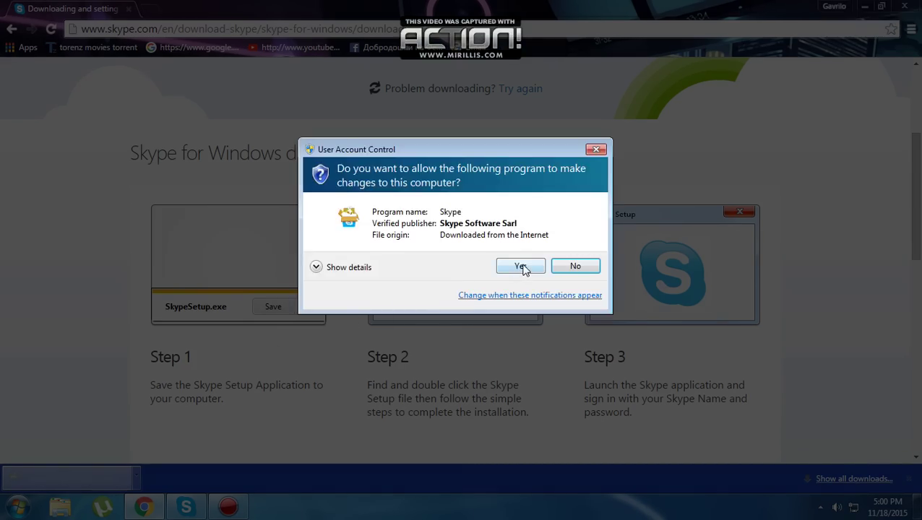
click(520, 266)
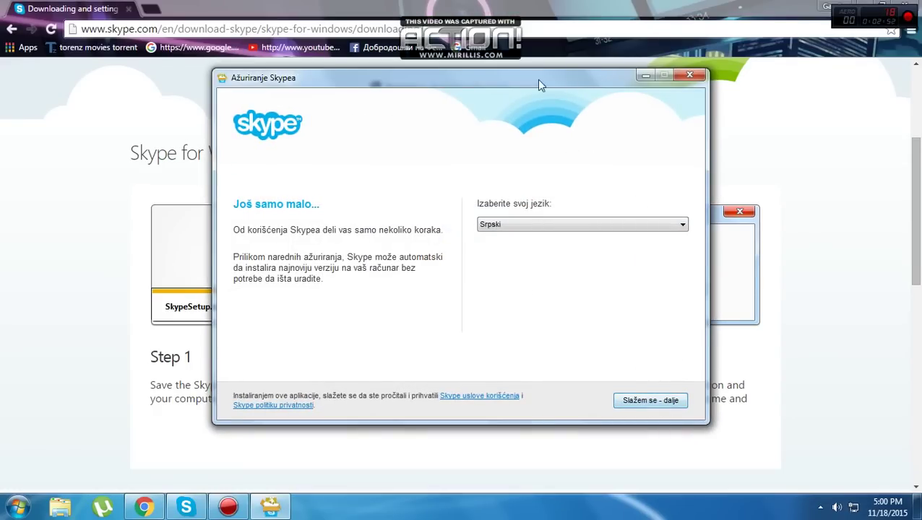
click(655, 402)
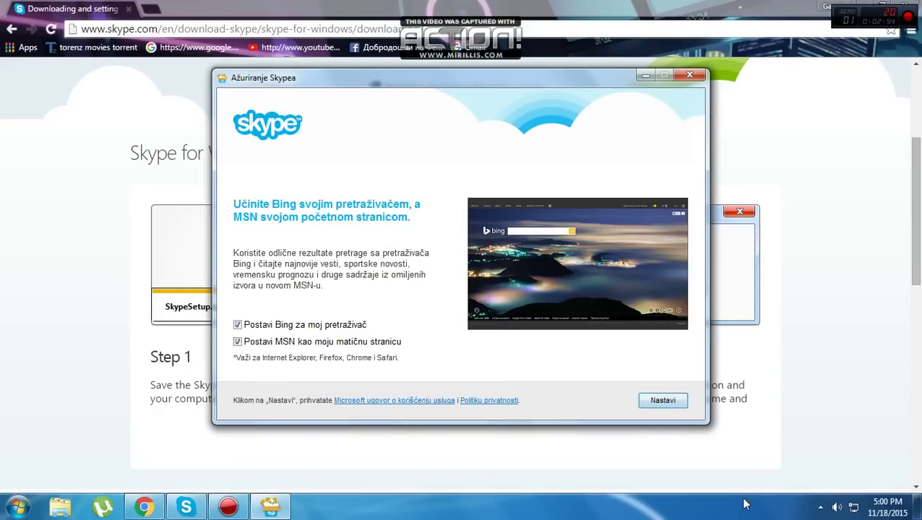
click(690, 76)
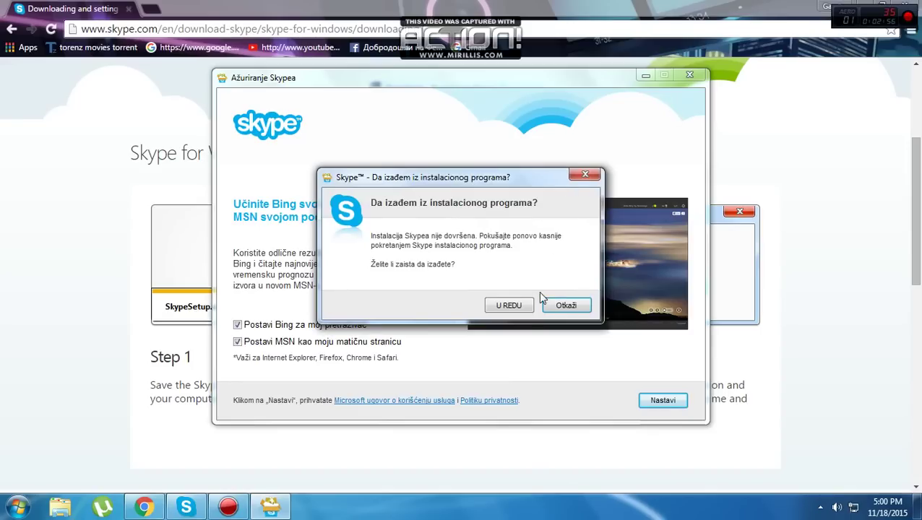
click(519, 304)
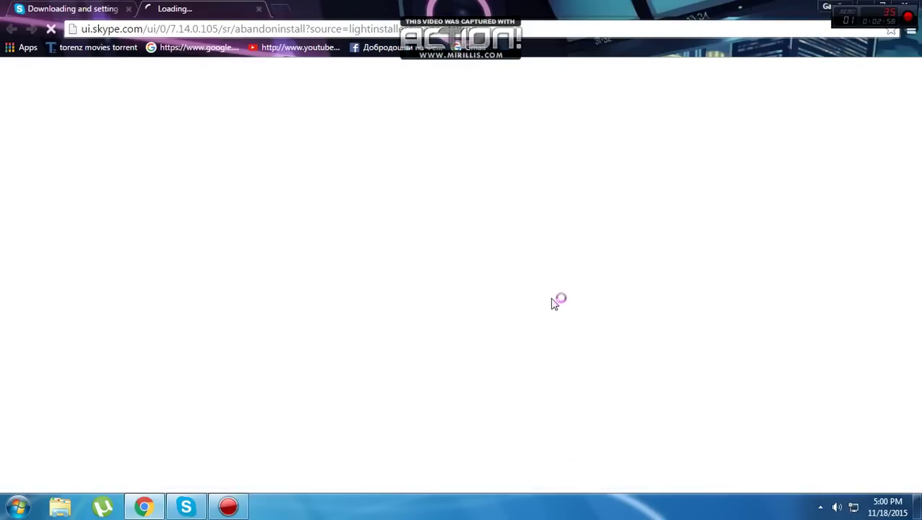
Close the extra tab, quit Skype via its taskbar menu, close Chrome and hide the recorder
click(258, 9)
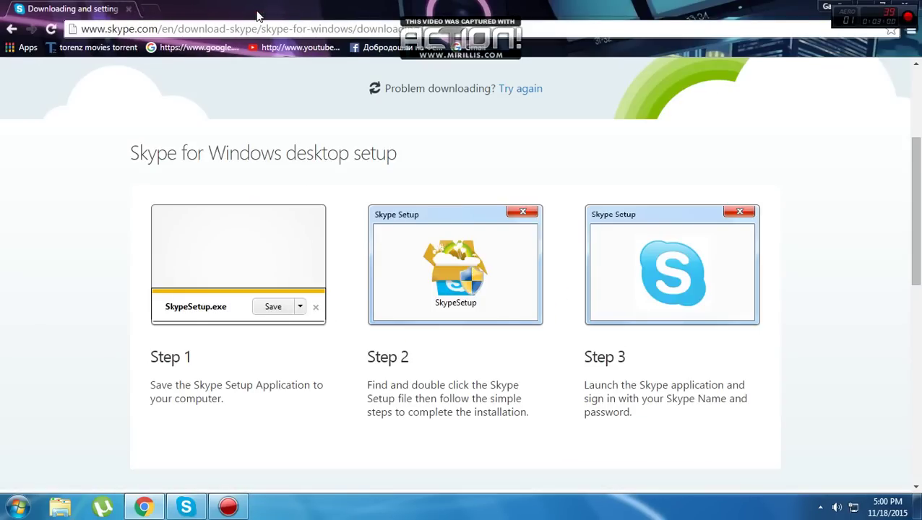
right_click(185, 506)
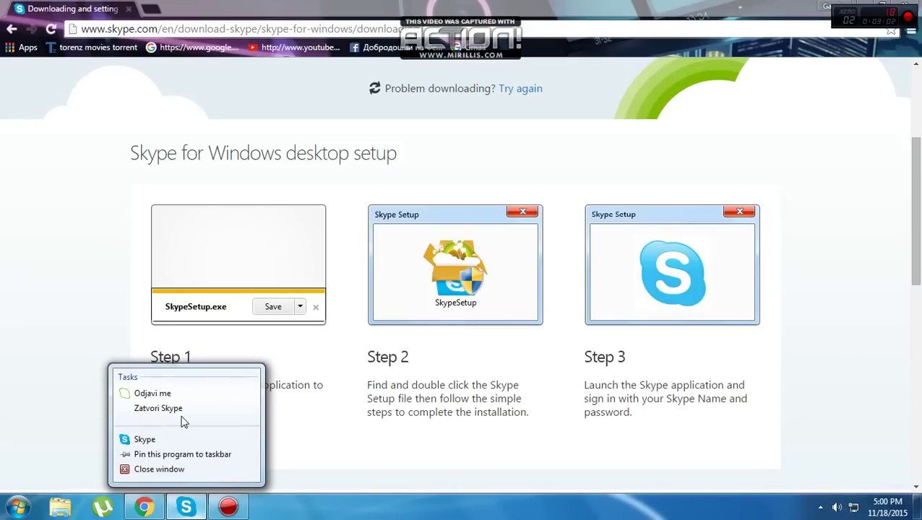
click(158, 409)
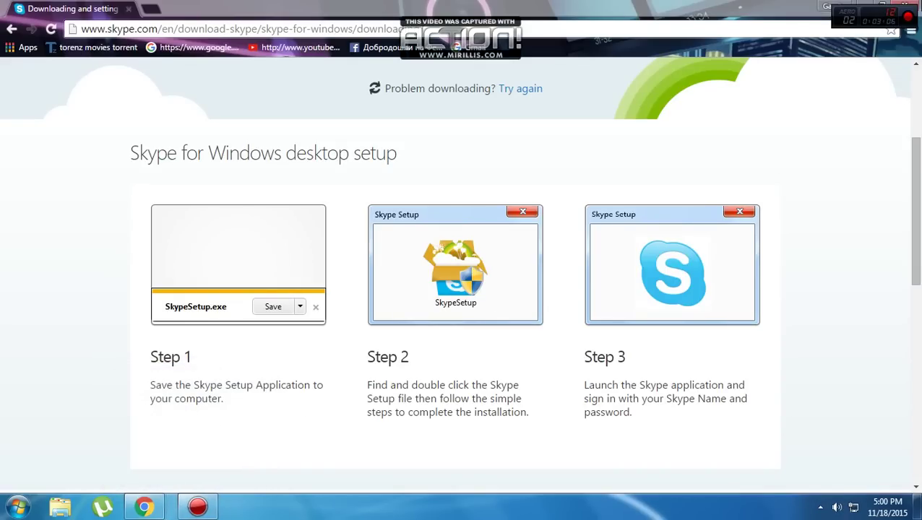
click(906, 5)
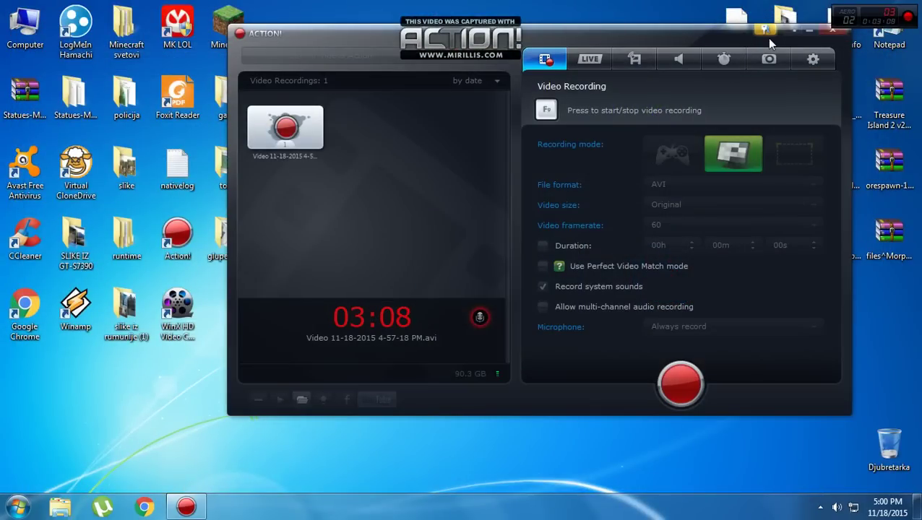
click(808, 32)
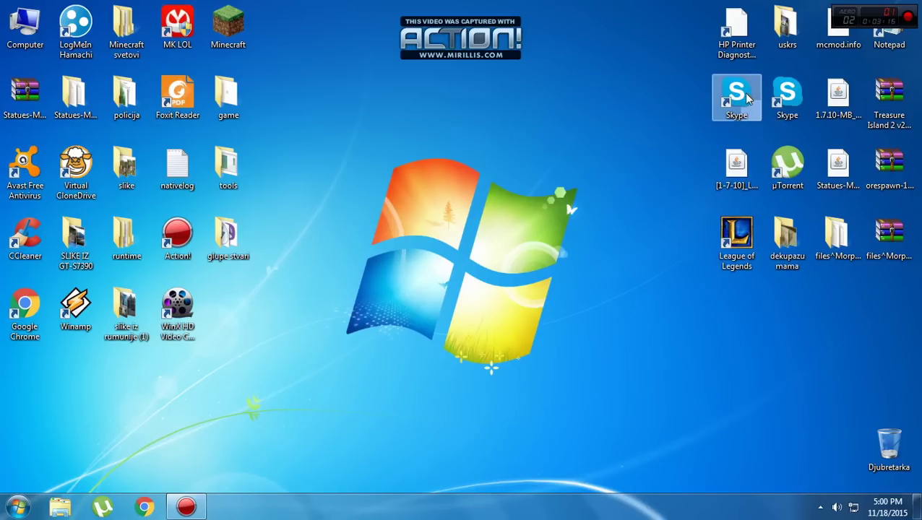
right_click(747, 97)
click(352, 157)
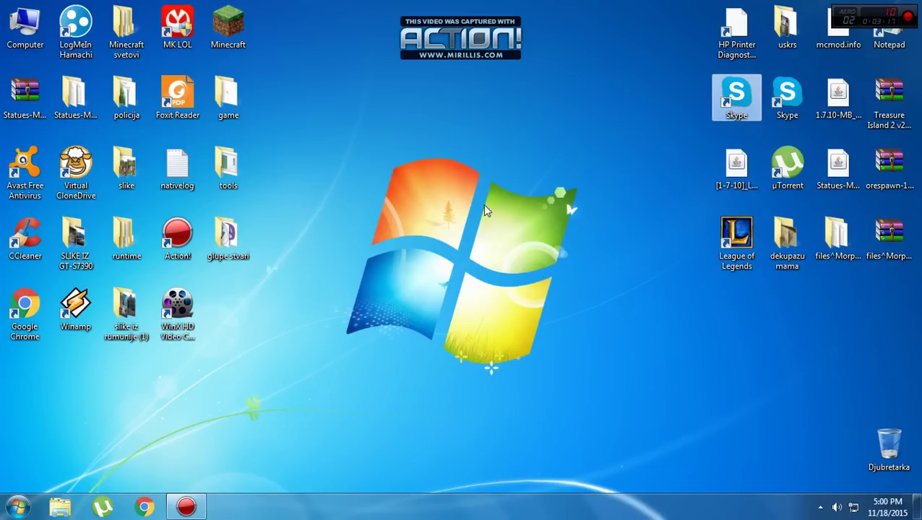
mouse_move(329, 86)
mouse_down()
mouse_move(472, 155)
mouse_move(427, 273)
mouse_move(585, 234)
mouse_move(629, 293)
mouse_up()
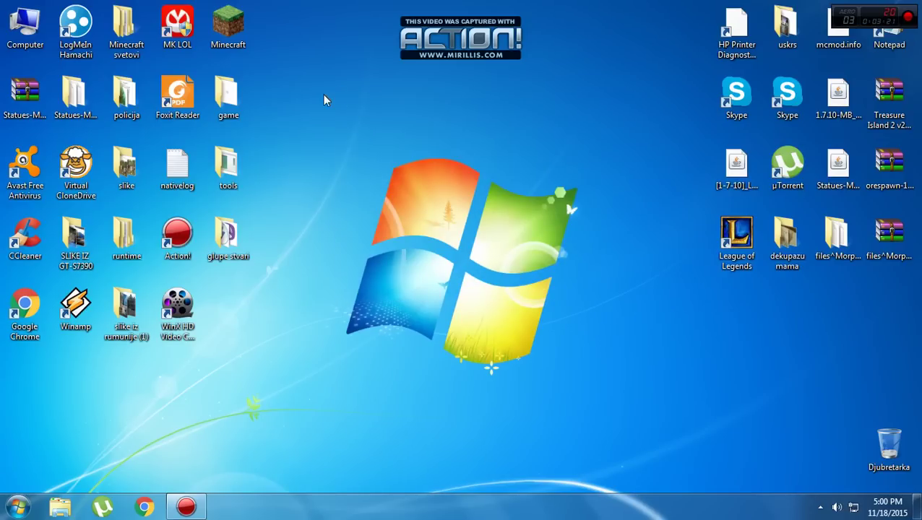
drag(311, 118, 602, 184)
drag(177, 318, 218, 316)
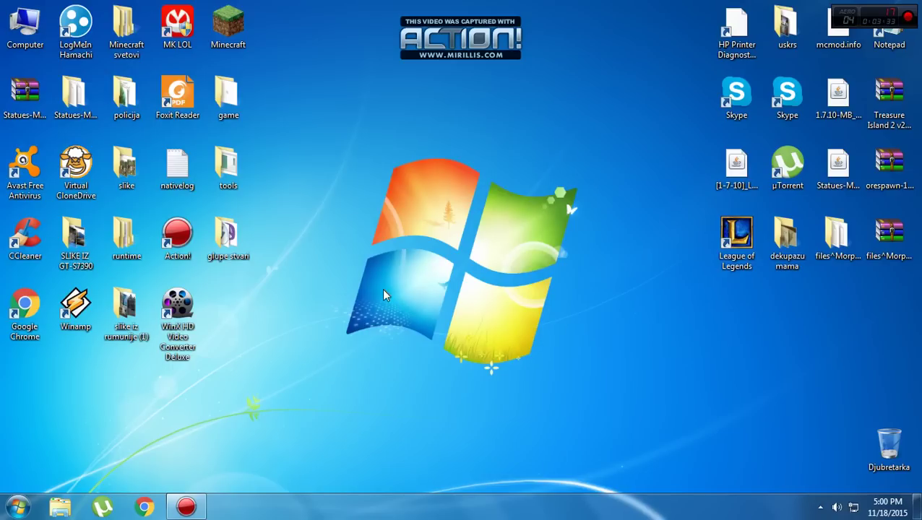
drag(328, 128, 508, 385)
drag(324, 162, 633, 476)
drag(313, 132, 602, 448)
drag(290, 62, 566, 431)
drag(286, 140, 618, 416)
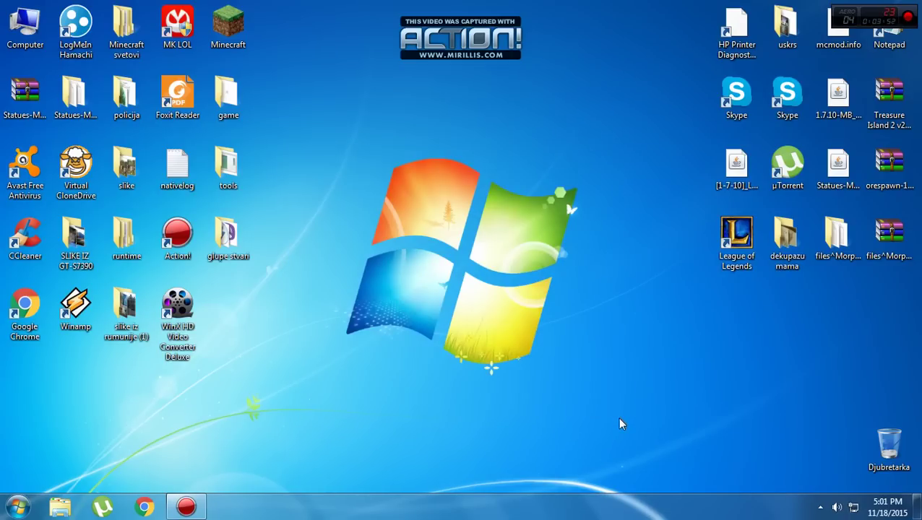